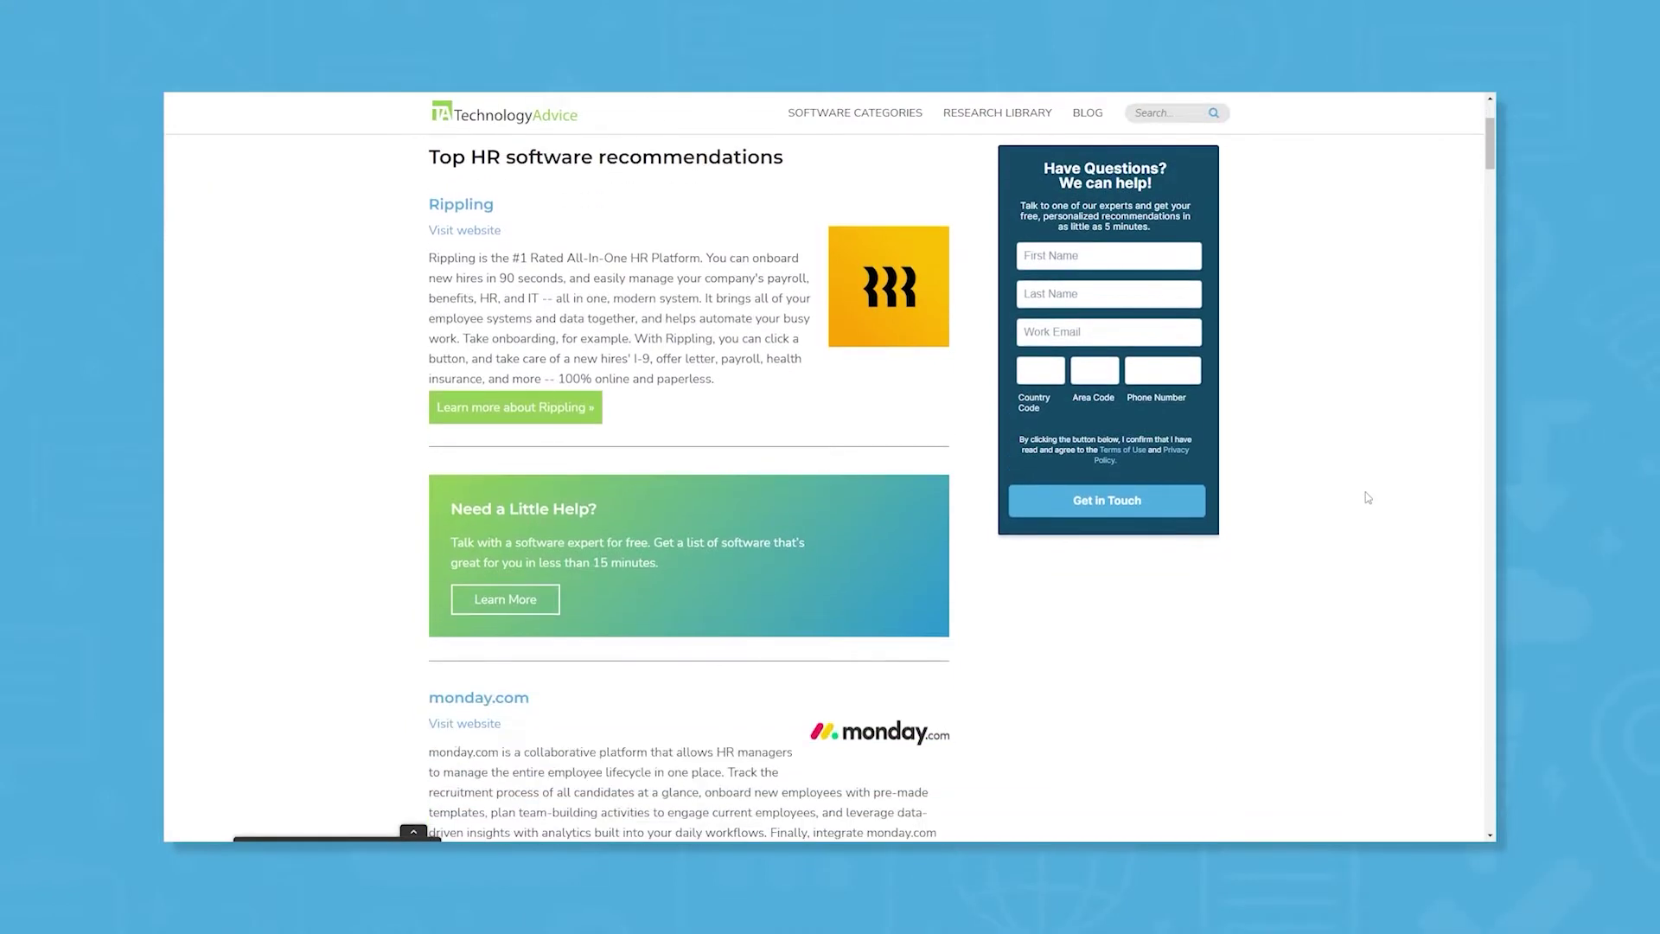
pyautogui.scroll(-2, 1365, 497)
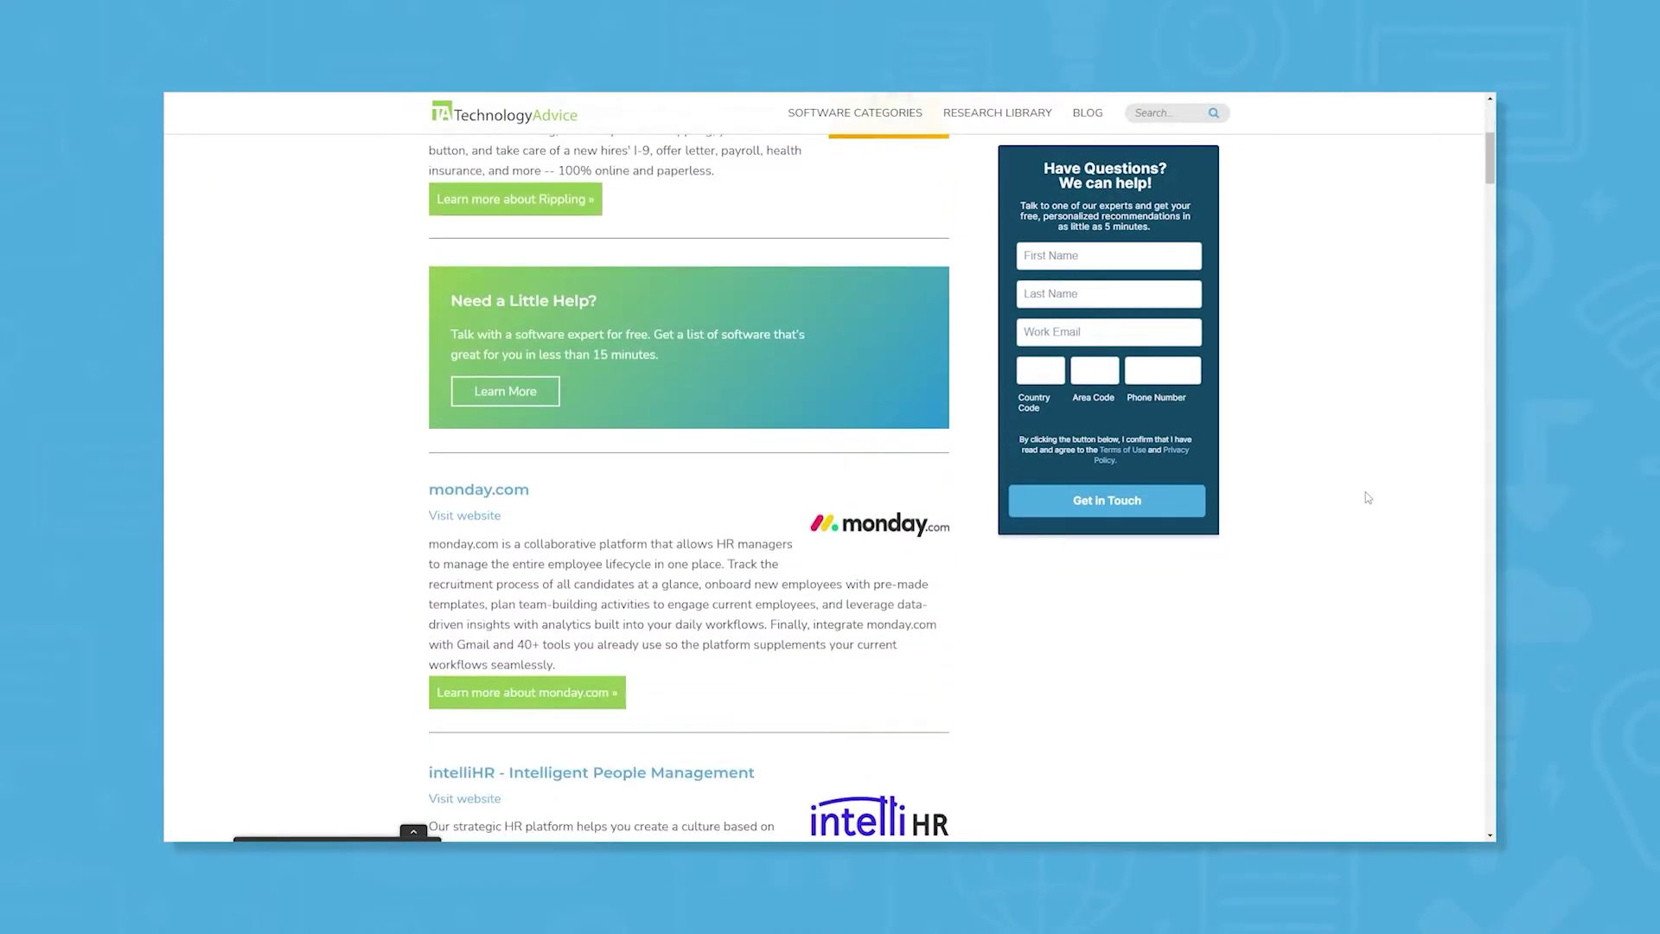
pyautogui.scroll(-2, 1366, 498)
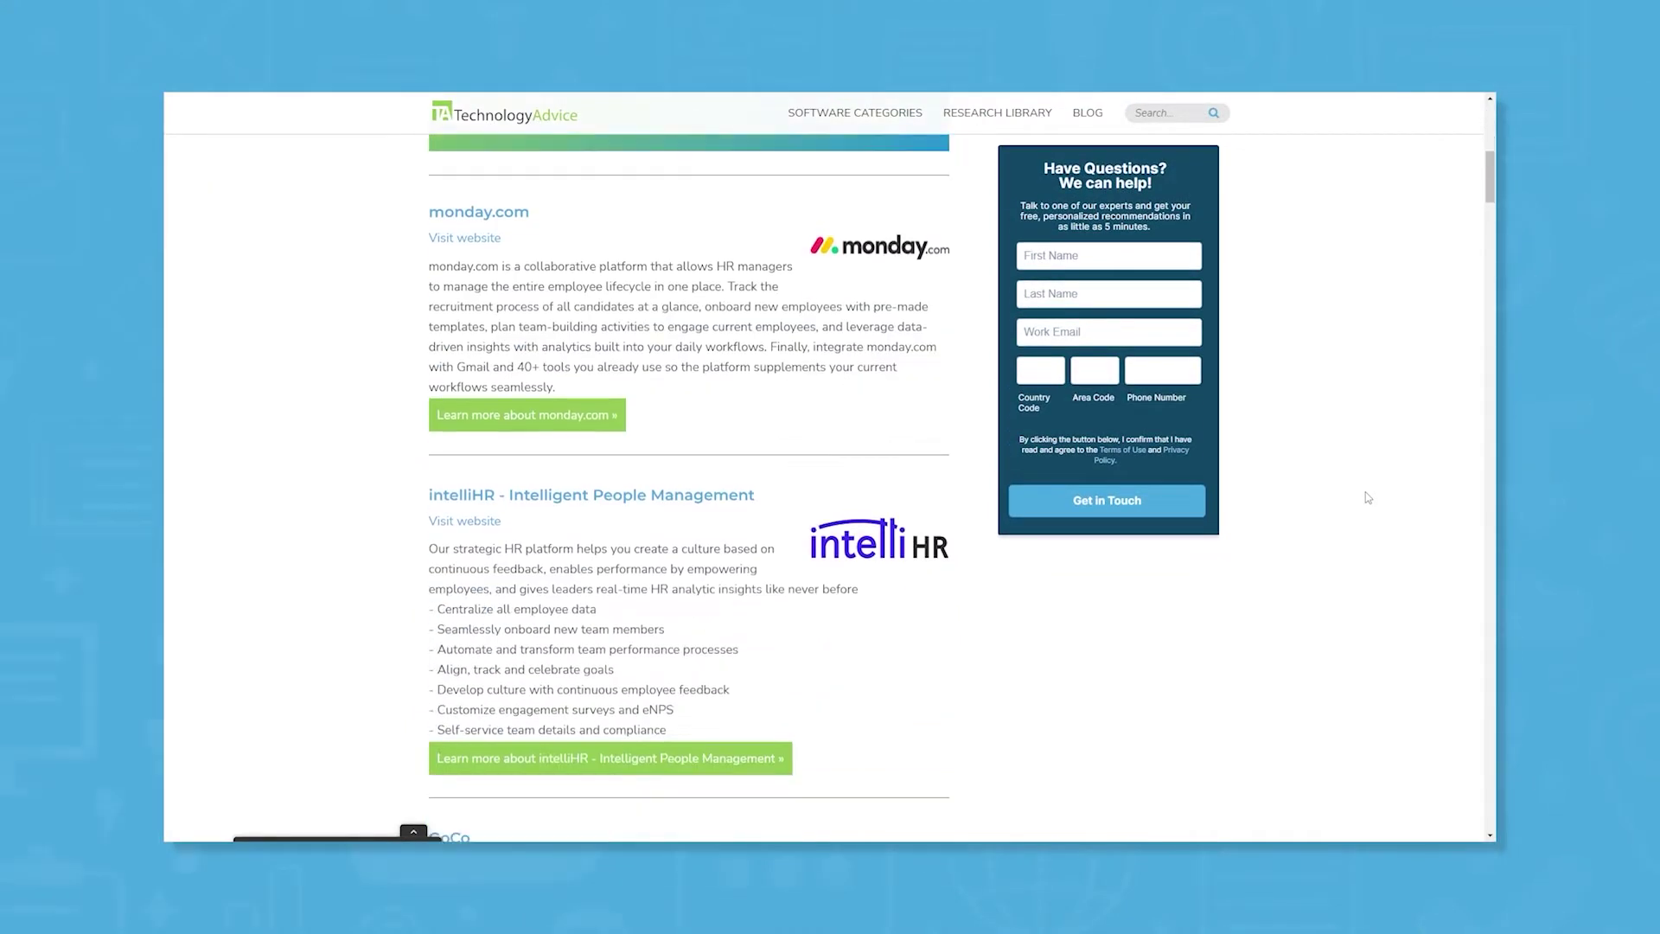
pyautogui.scroll(-2, 1366, 497)
pyautogui.scroll(-3, 1366, 497)
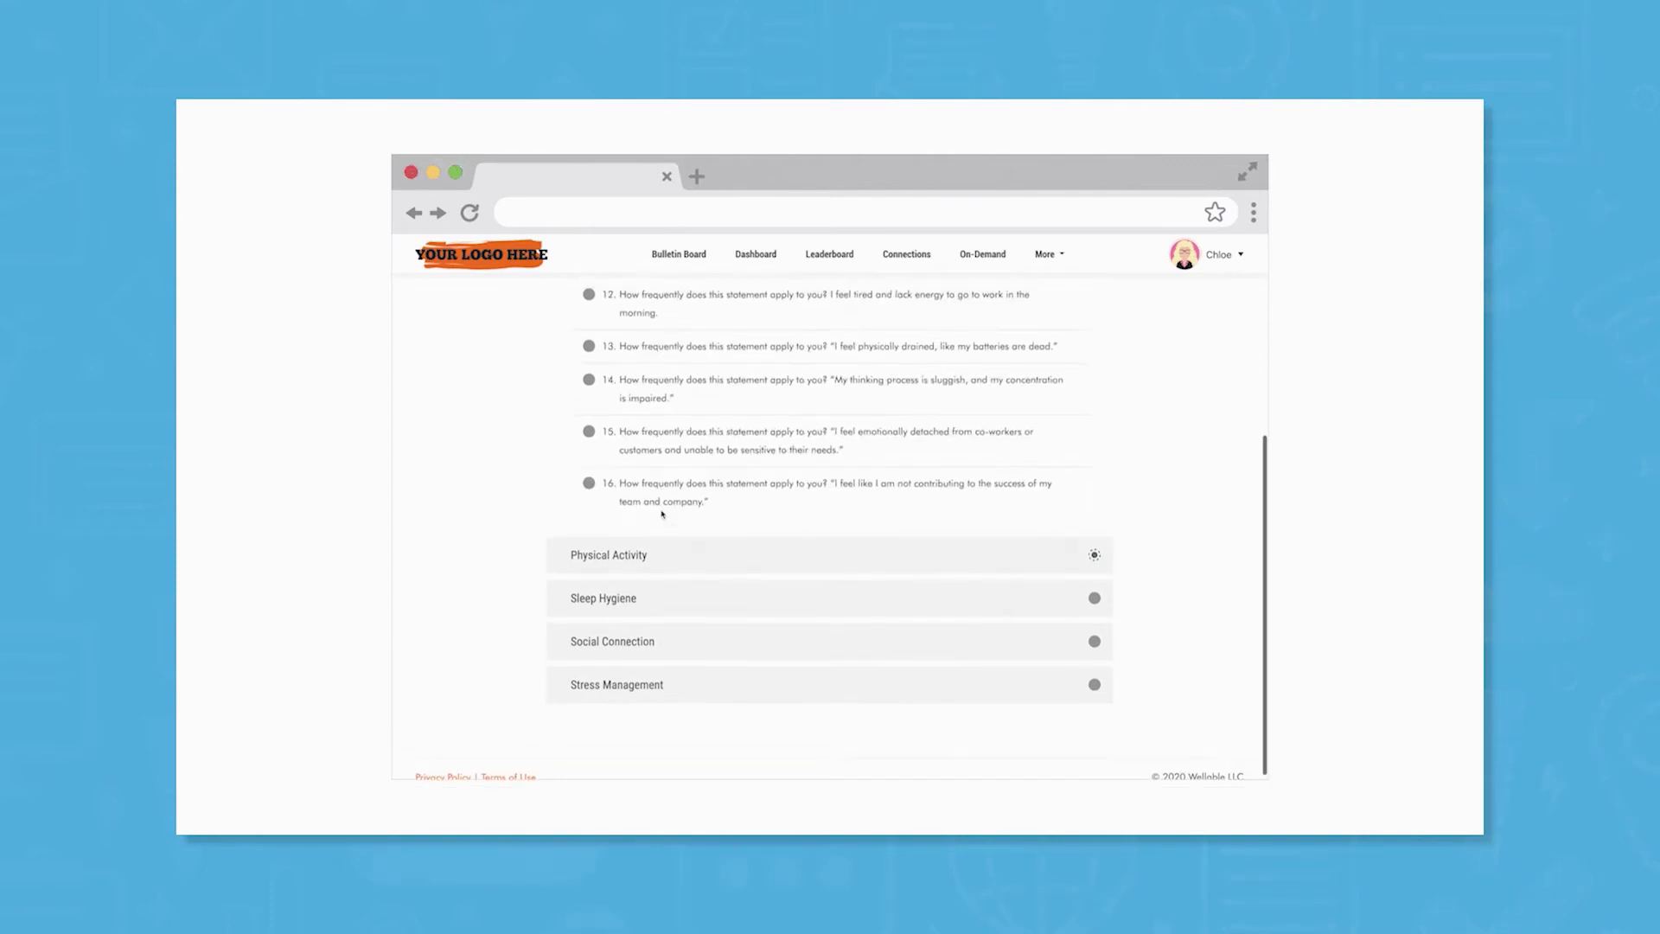
# Step: Expand the Sleep Hygiene, Social Connection and Stress Management question sections
pyautogui.click(673, 583)
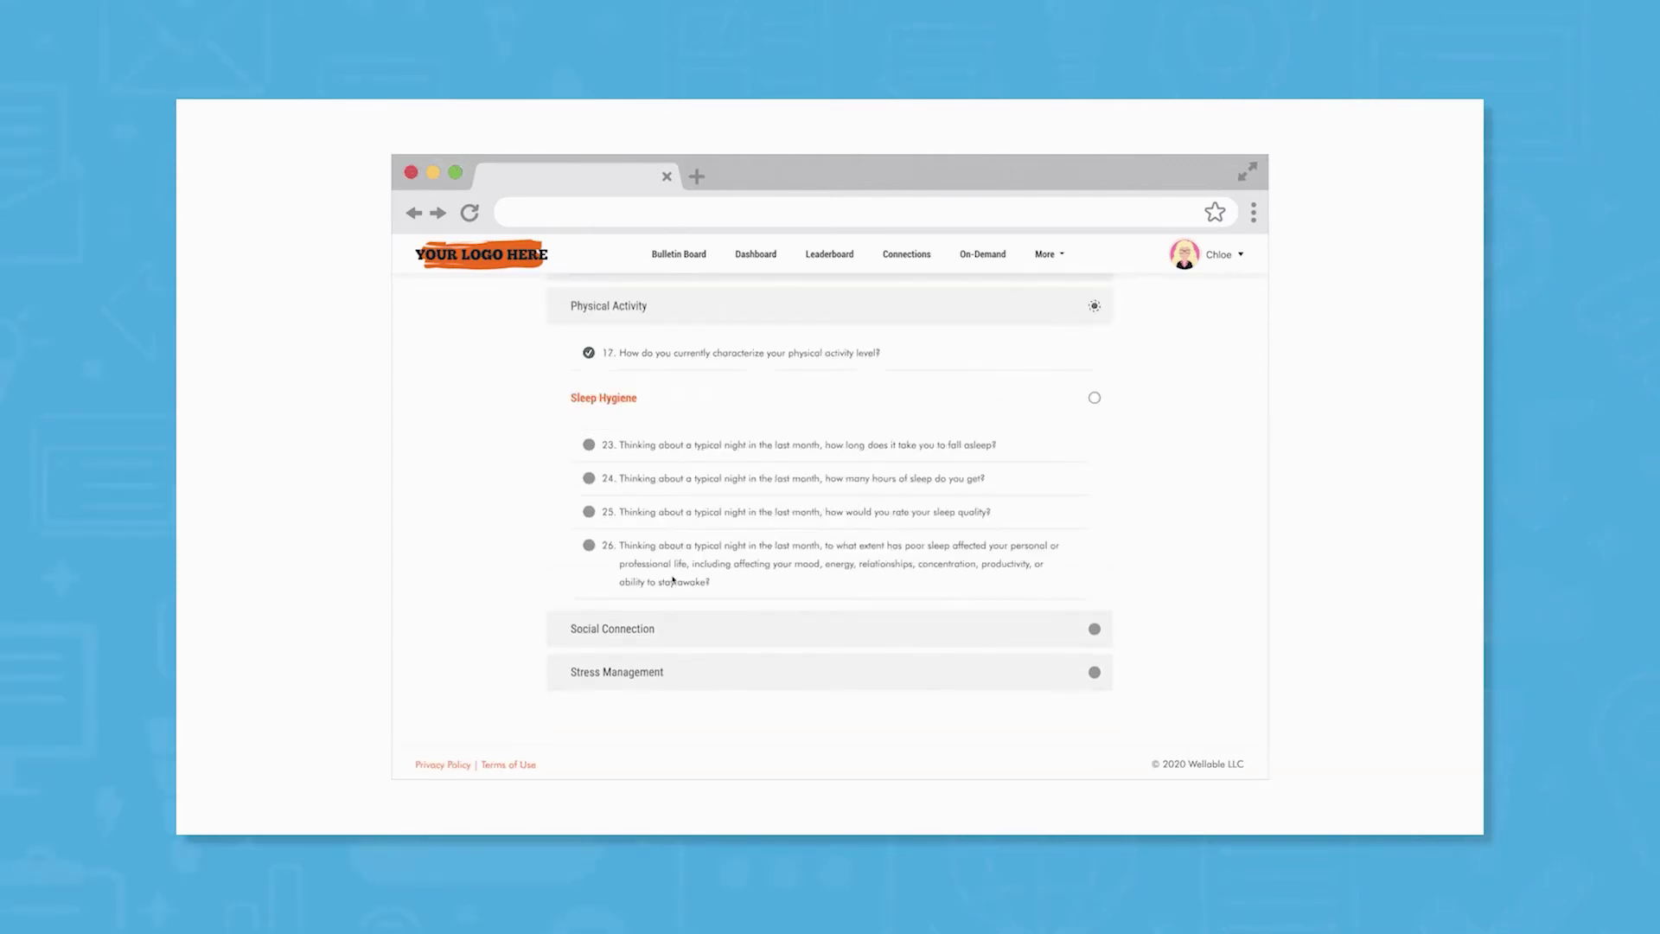
pyautogui.click(669, 626)
pyautogui.click(663, 672)
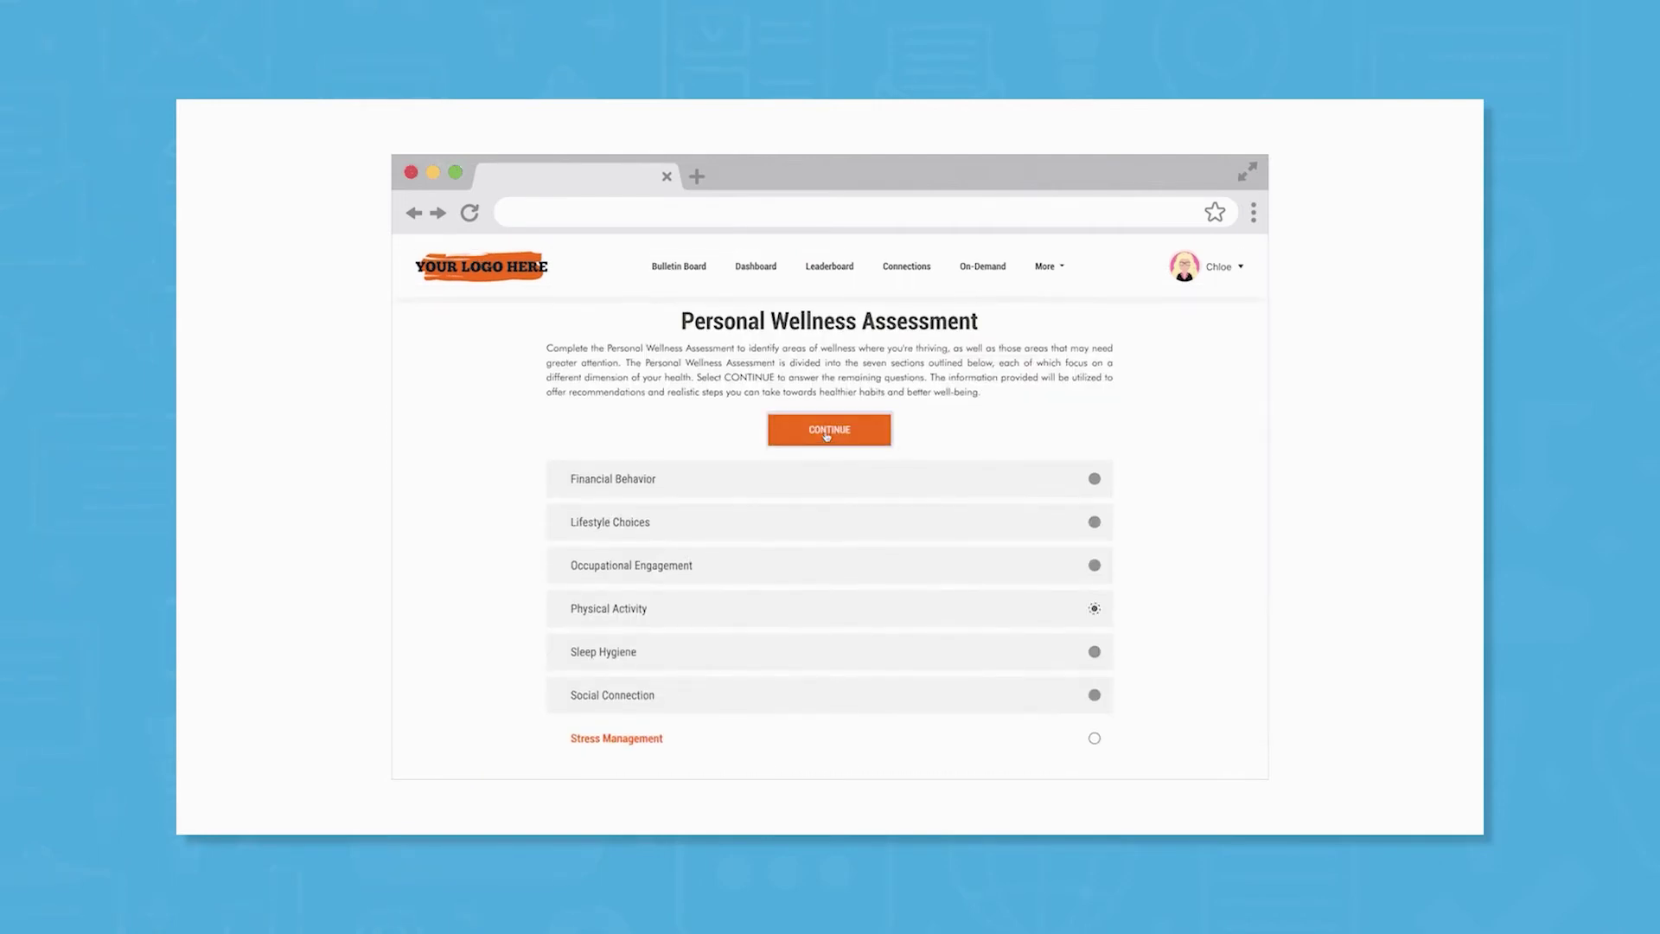
# Step: Submit Somewhat for the Financial Behavior question, view its feedback, and finish
pyautogui.click(826, 436)
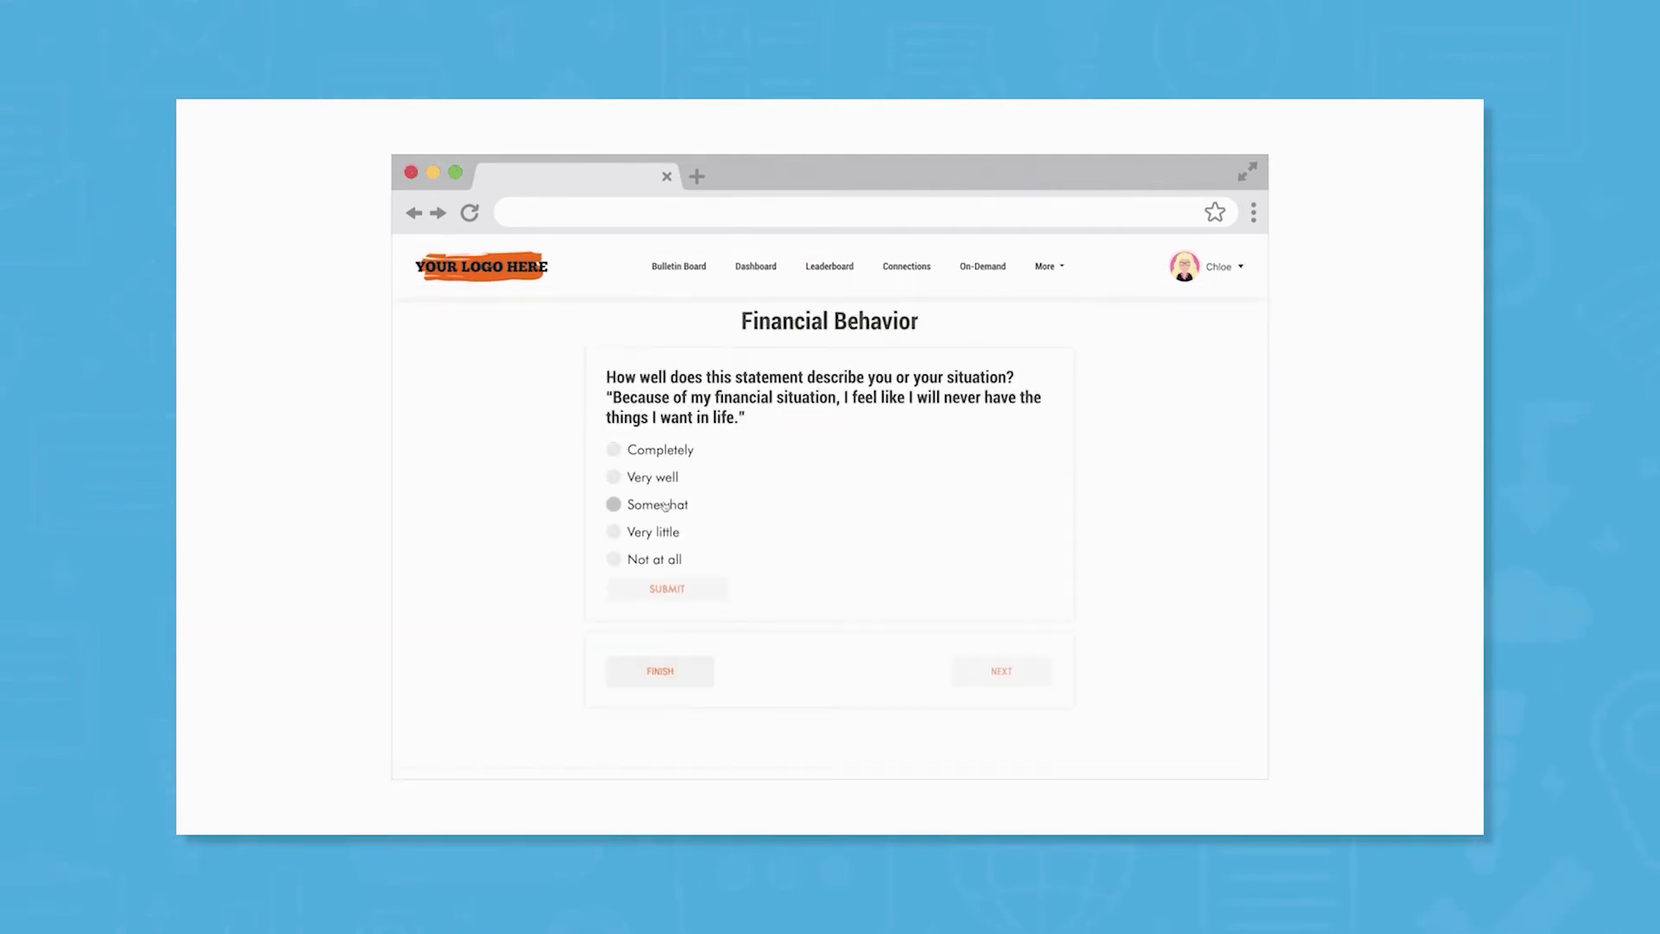
pyautogui.click(667, 588)
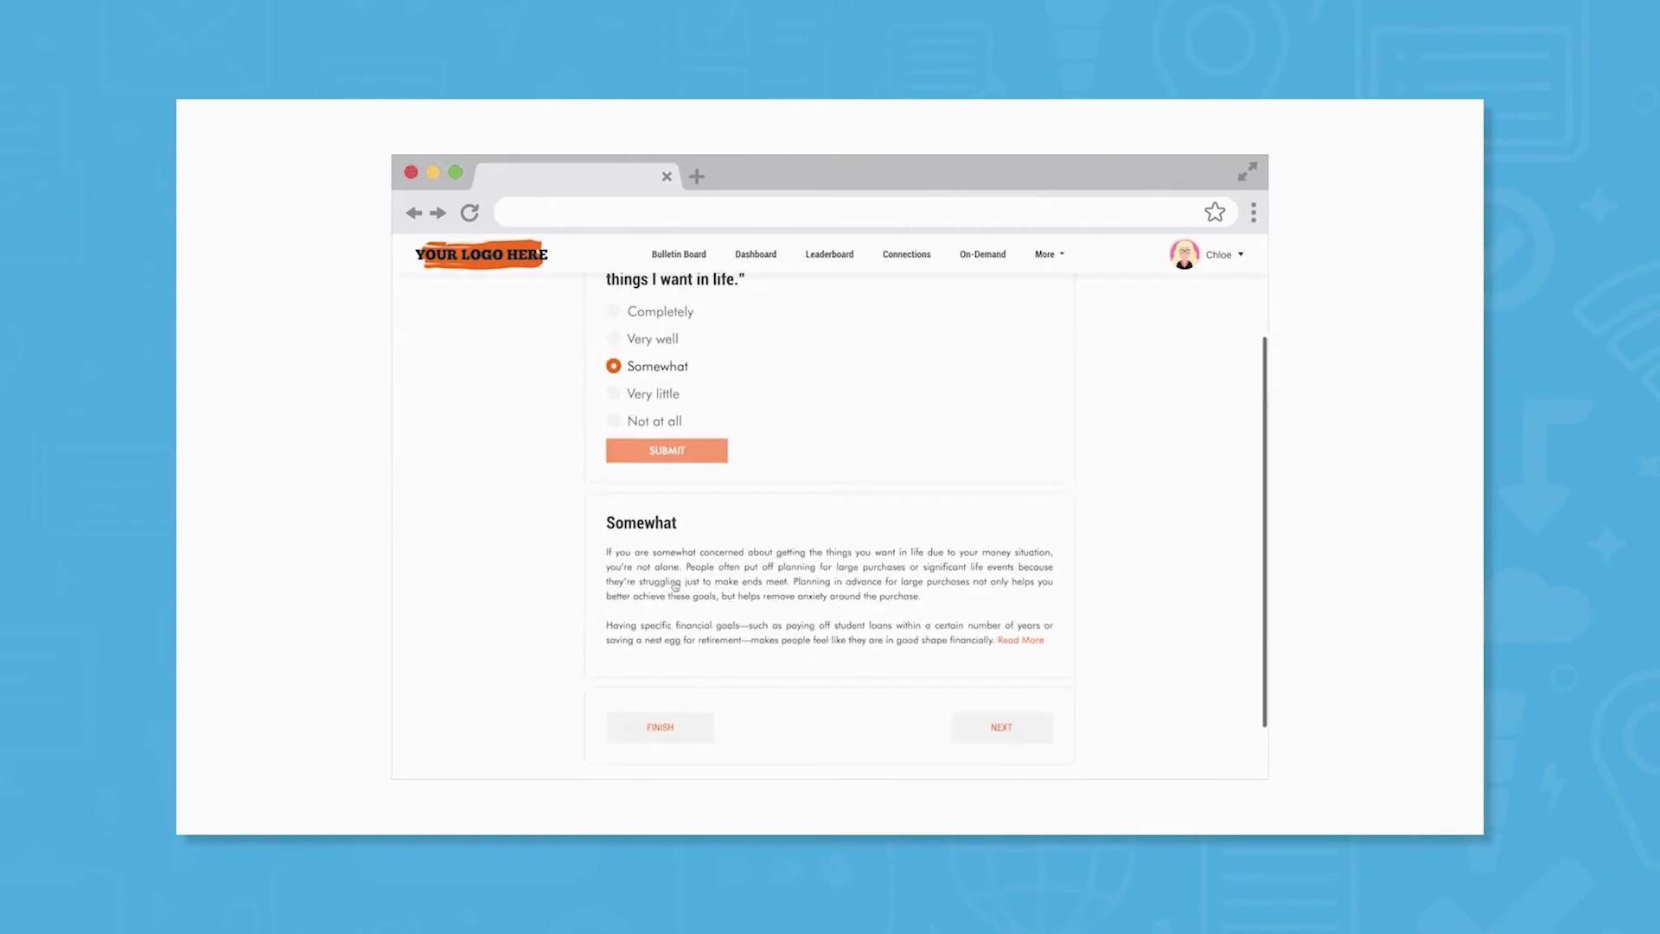
pyautogui.click(661, 661)
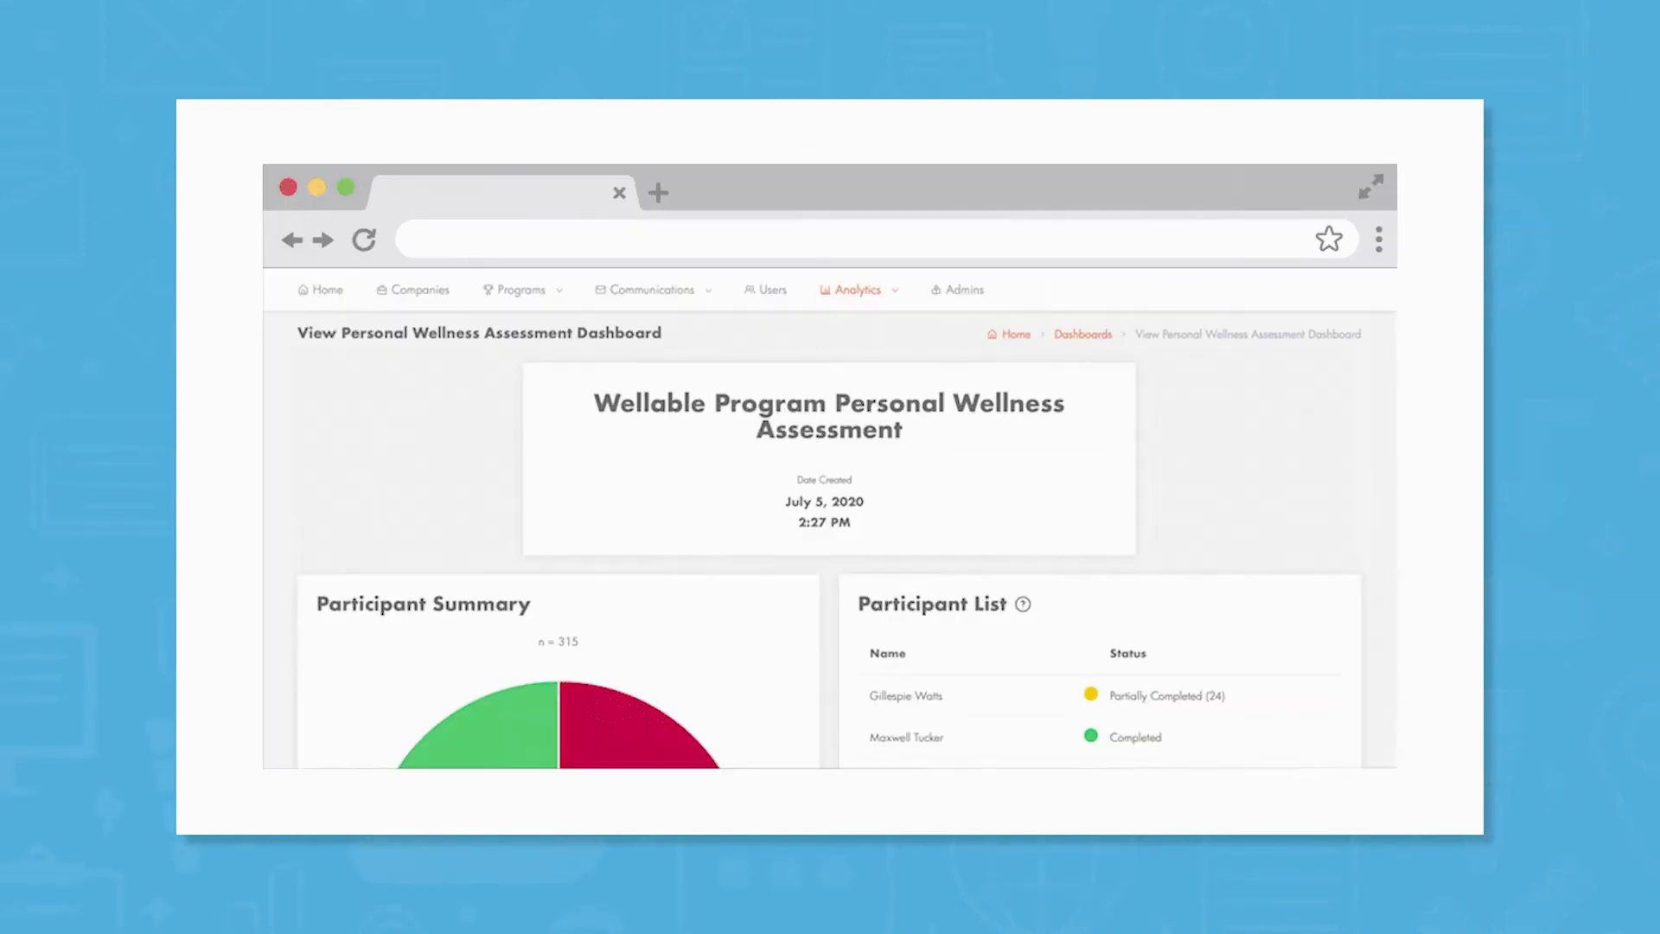